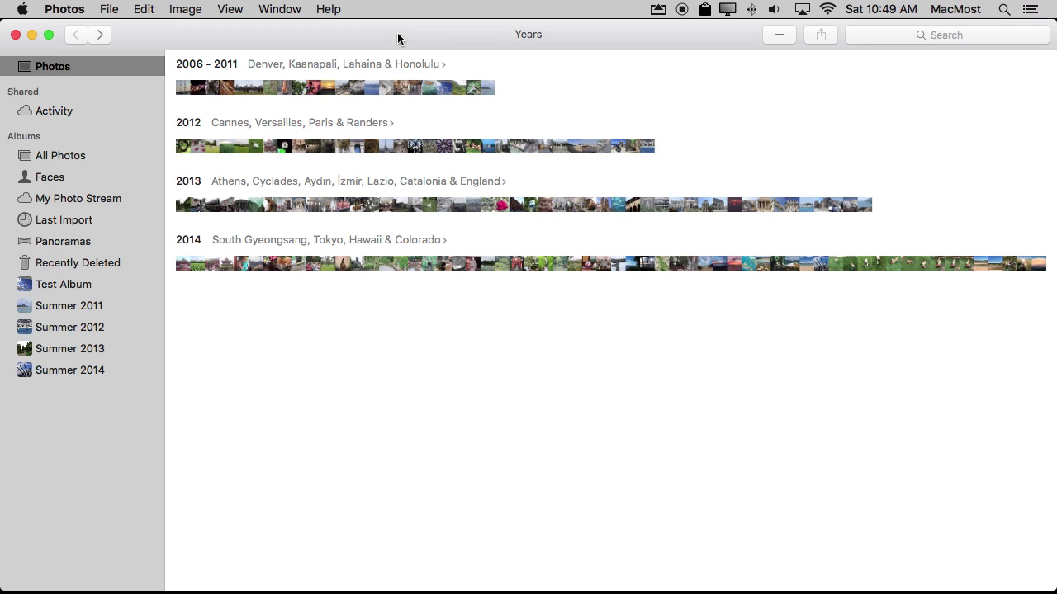
Check the Photos version information and close that window
click(63, 9)
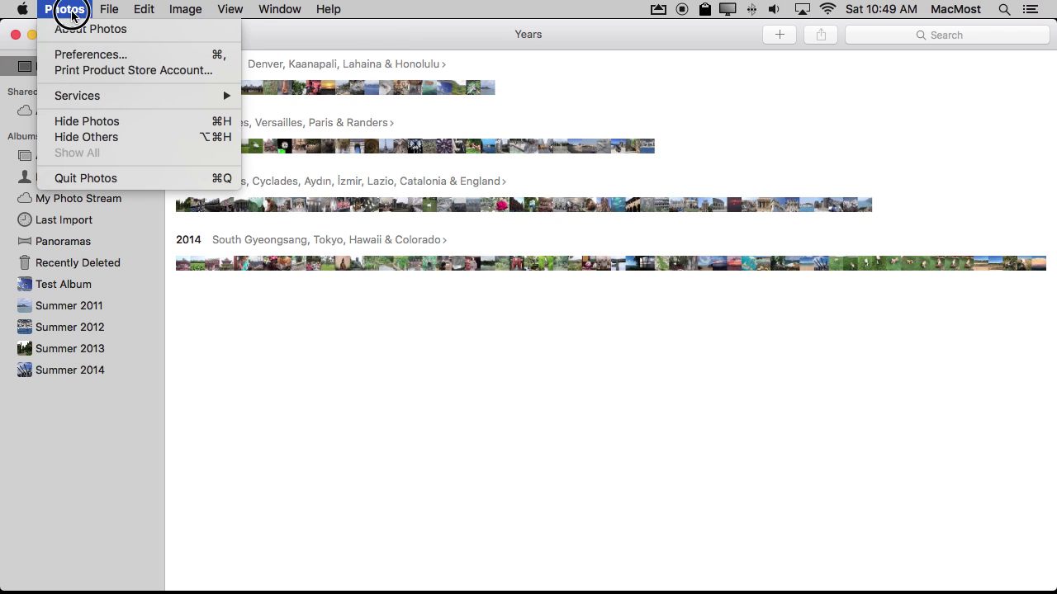
click(73, 33)
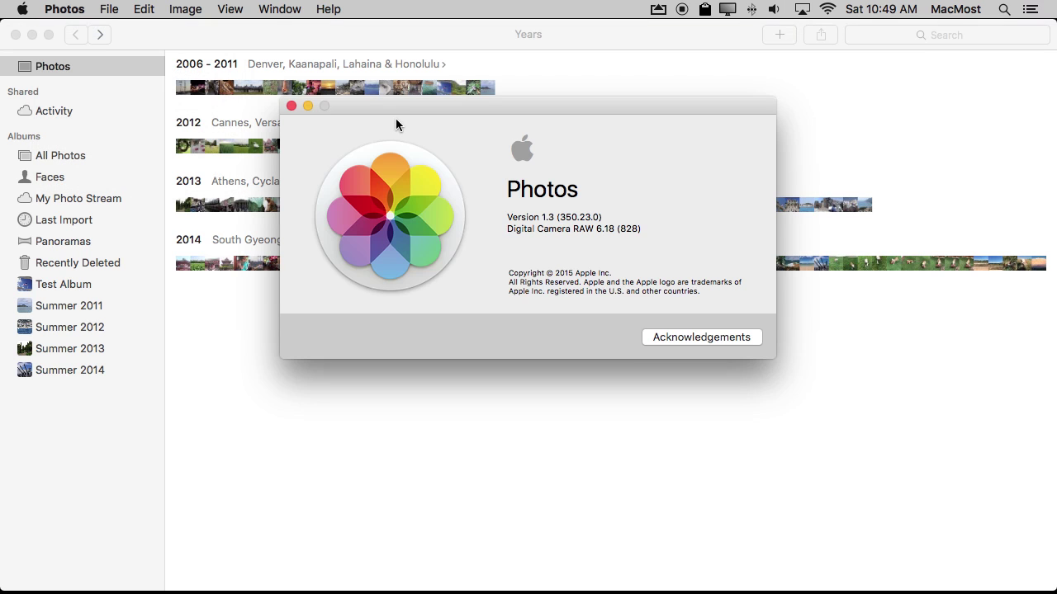
click(290, 106)
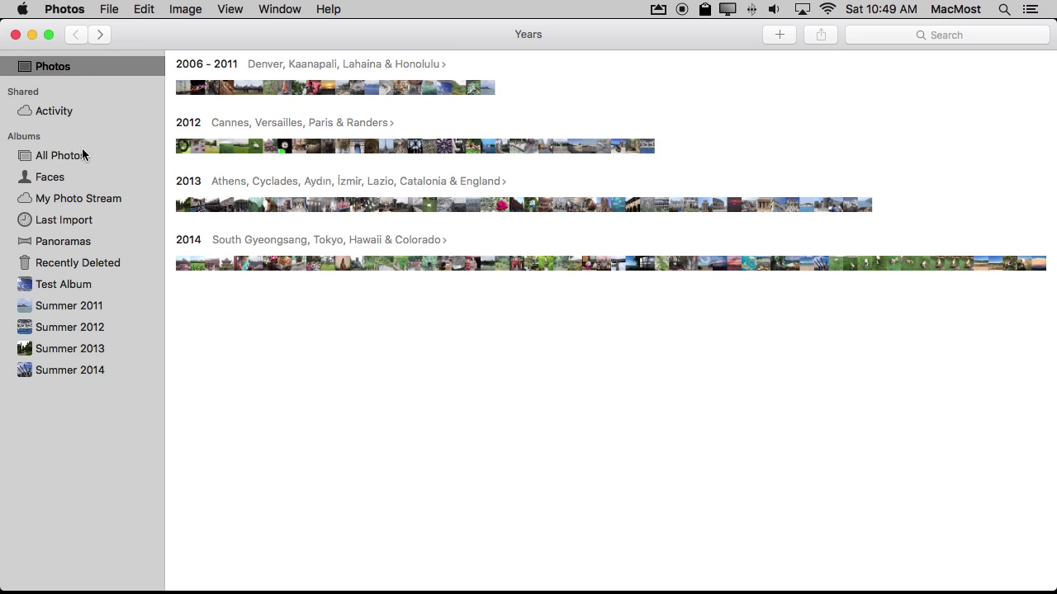
Browse Moments and the Dinosaur photo, return to Years, then open All Photos
click(230, 9)
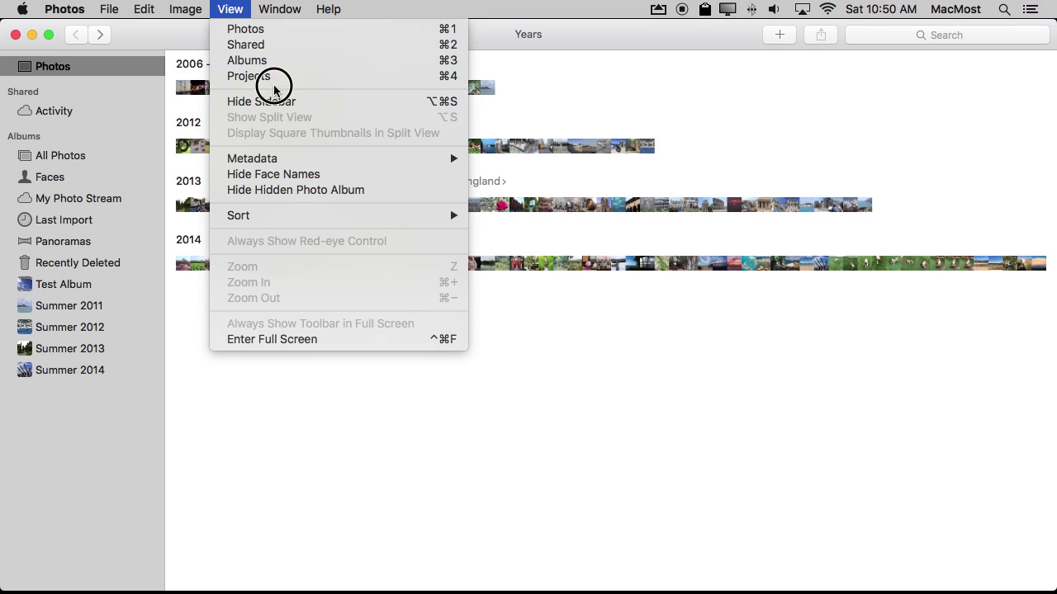
click(229, 9)
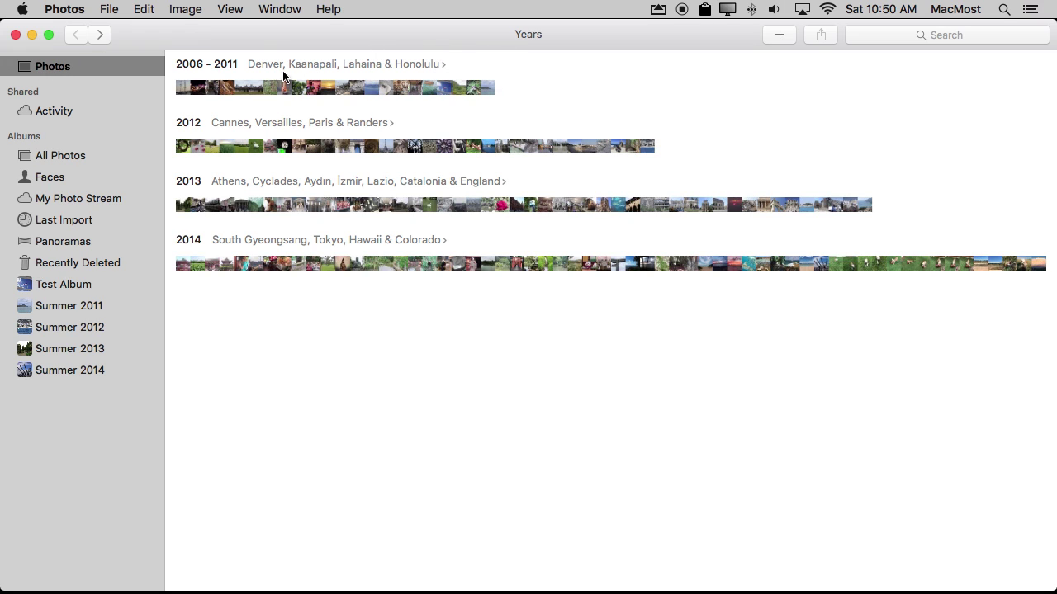
click(232, 90)
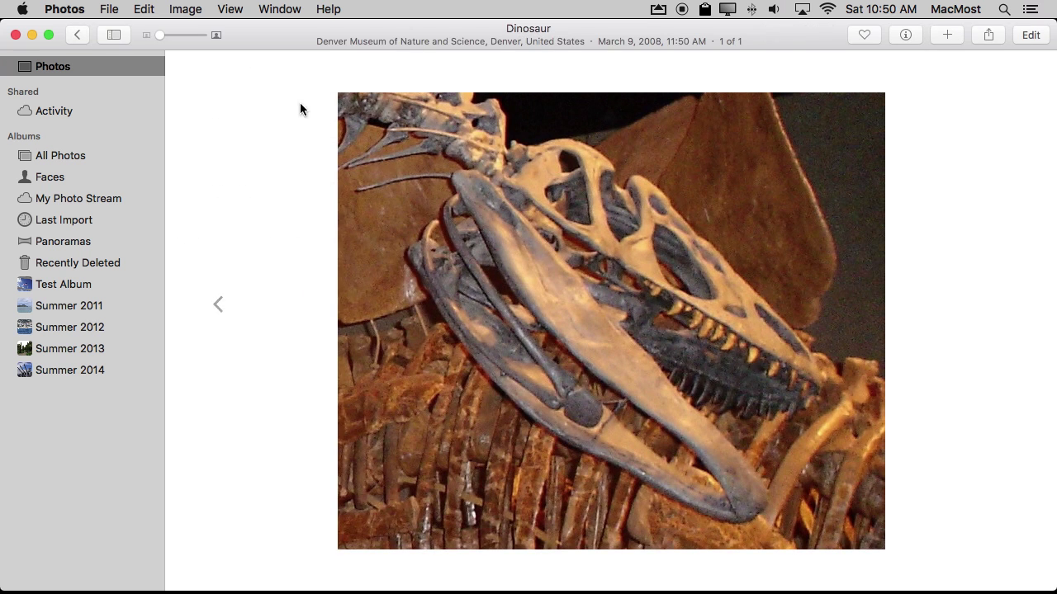
click(78, 38)
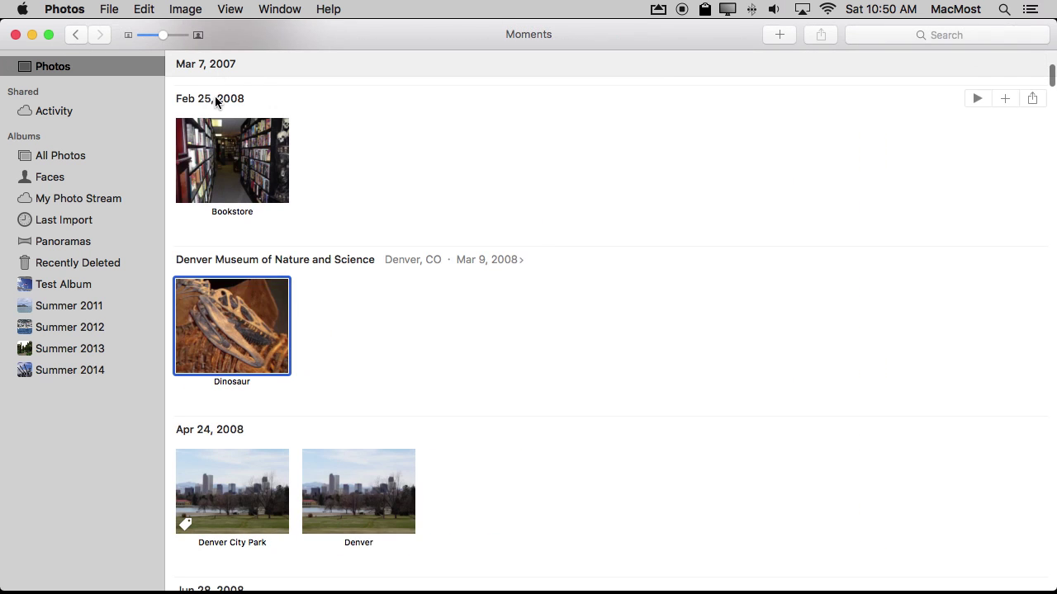
click(75, 34)
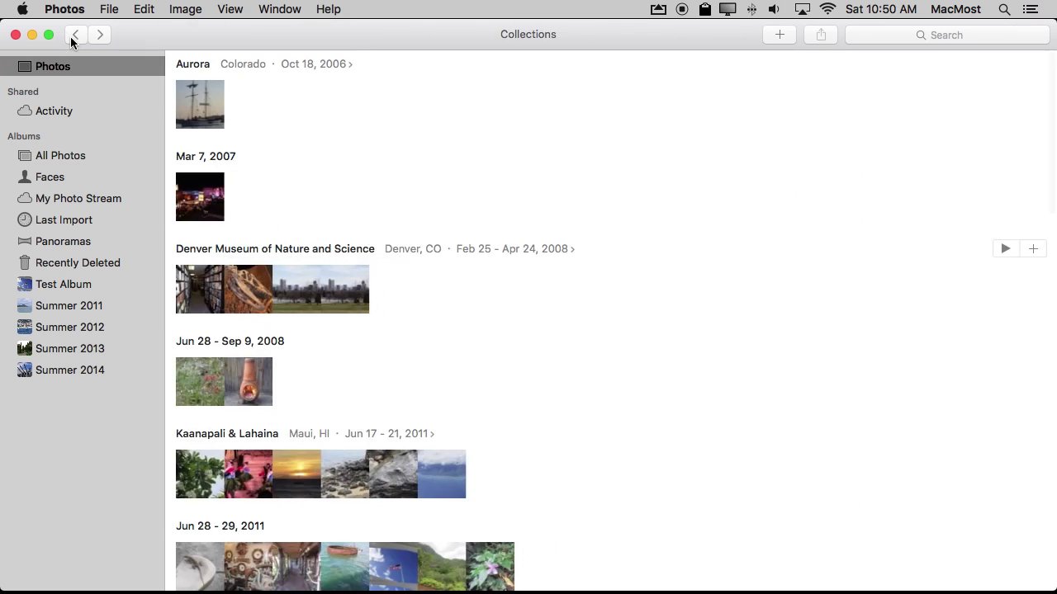
click(101, 34)
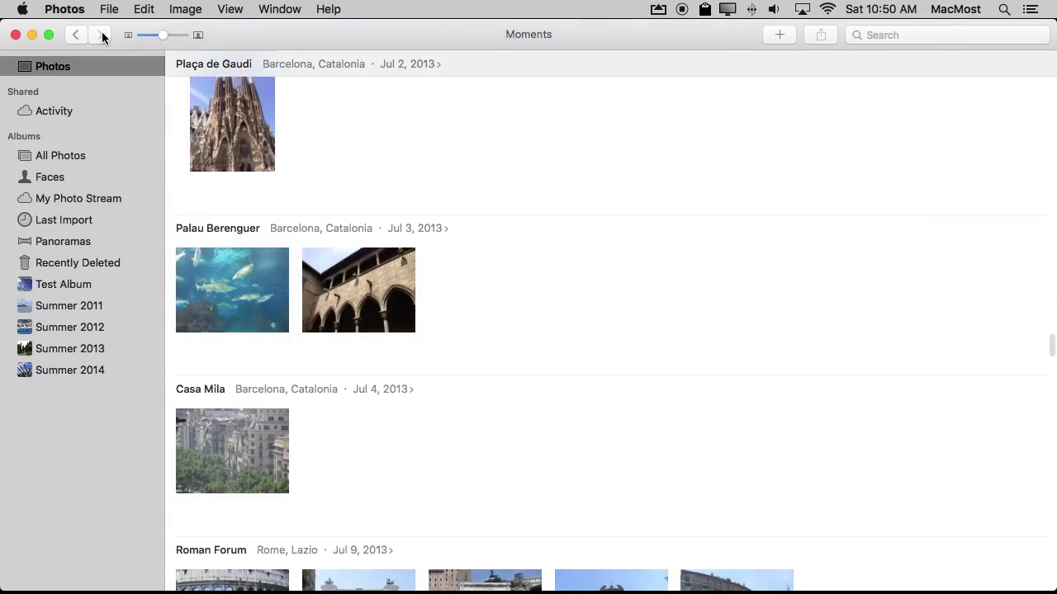
click(75, 35)
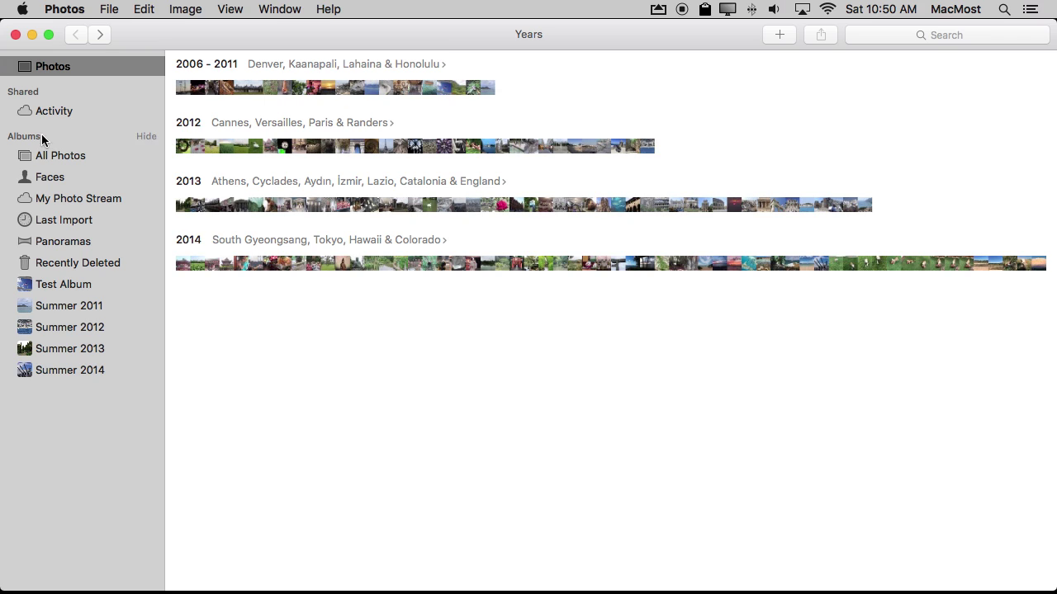
click(80, 158)
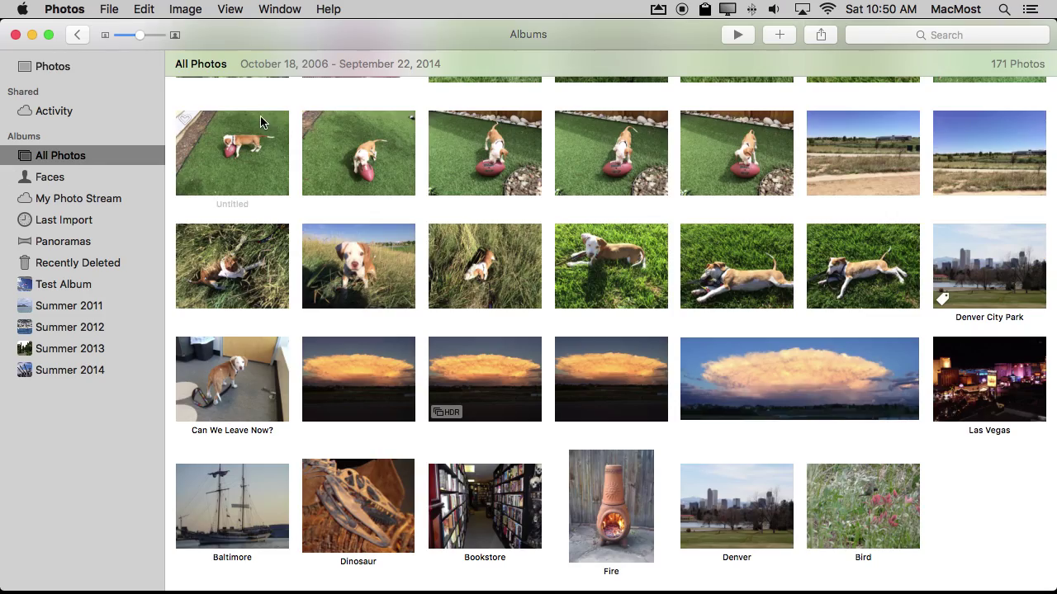
Scroll up and down through the All Photos grid, then bring up the File menu's New Album command
scroll(260, 120, up, 10)
scroll(260, 120, up, 5)
scroll(260, 120, up, 5)
scroll(260, 119, up, 5)
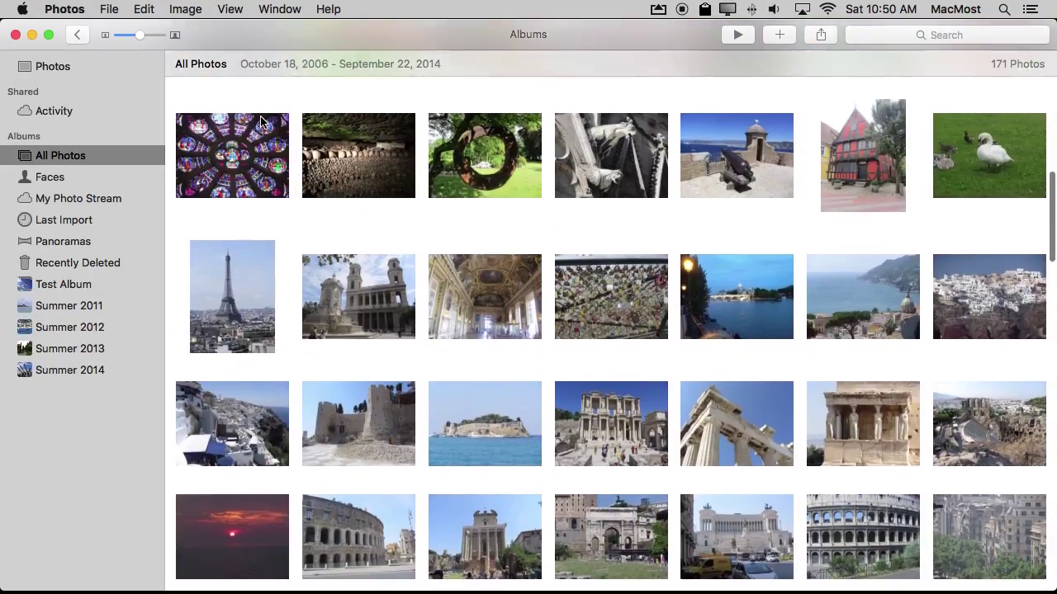
scroll(214, 132, up, 10)
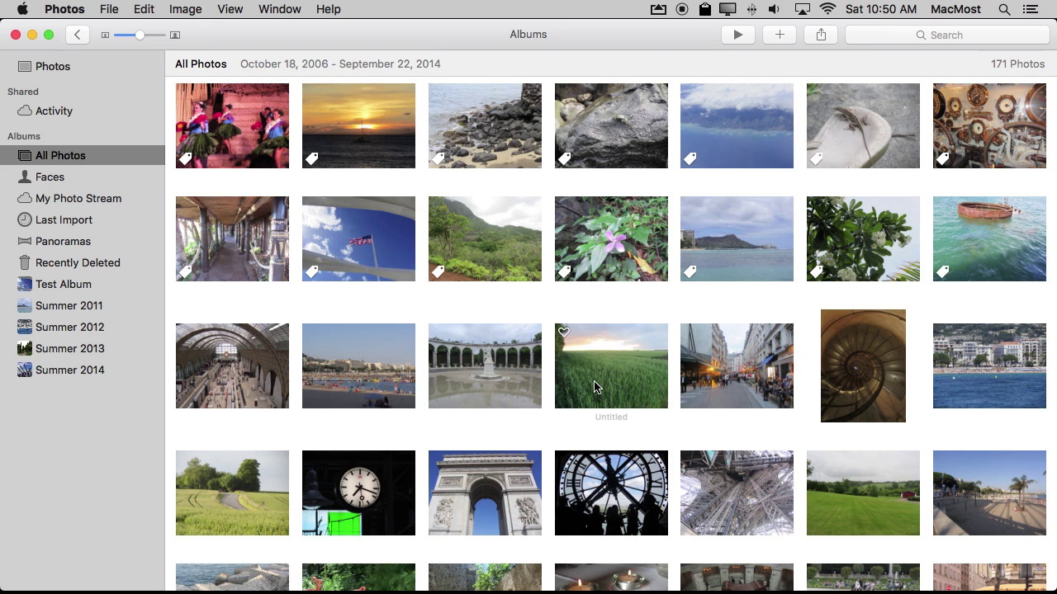
scroll(312, 471, down, 10)
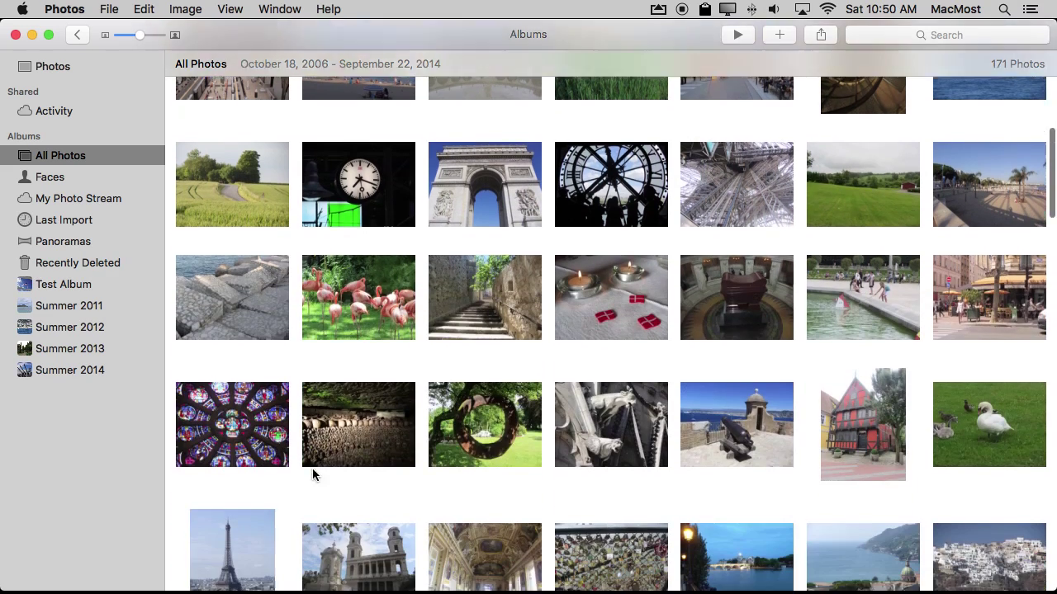
scroll(312, 470, down, 10)
scroll(312, 468, down, 1)
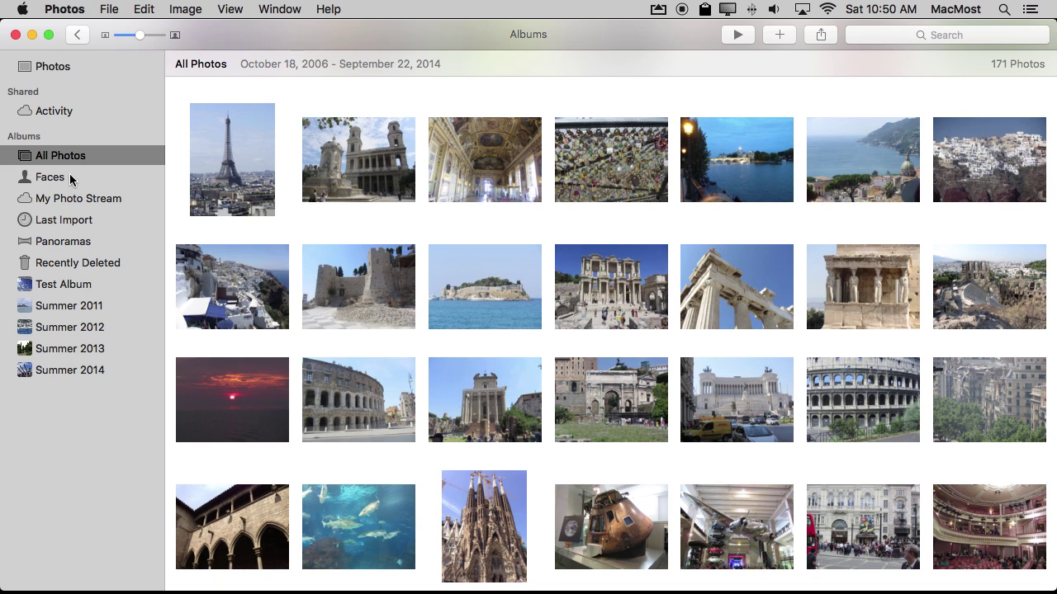
drag(109, 8, 118, 33)
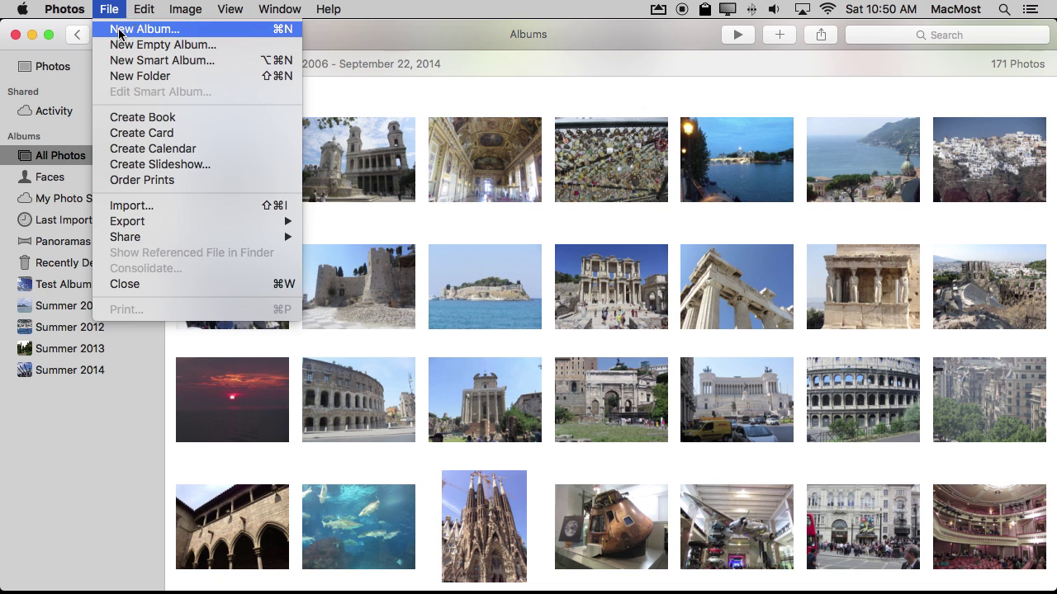
Create an empty album named 'Test 1' without choosing photos, then return to Years
click(119, 32)
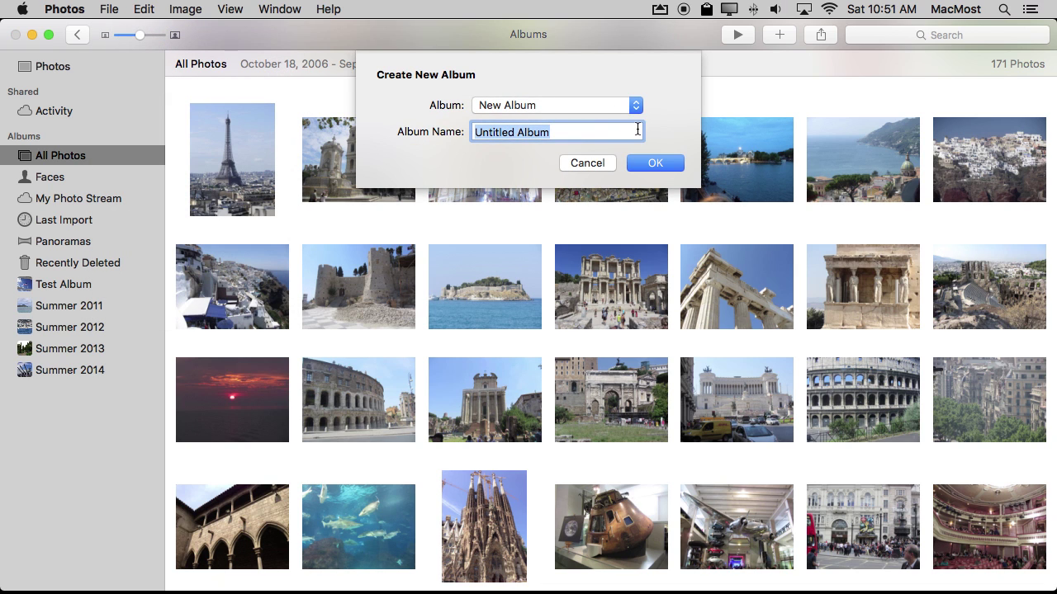
text(Test 1)
key(Return)
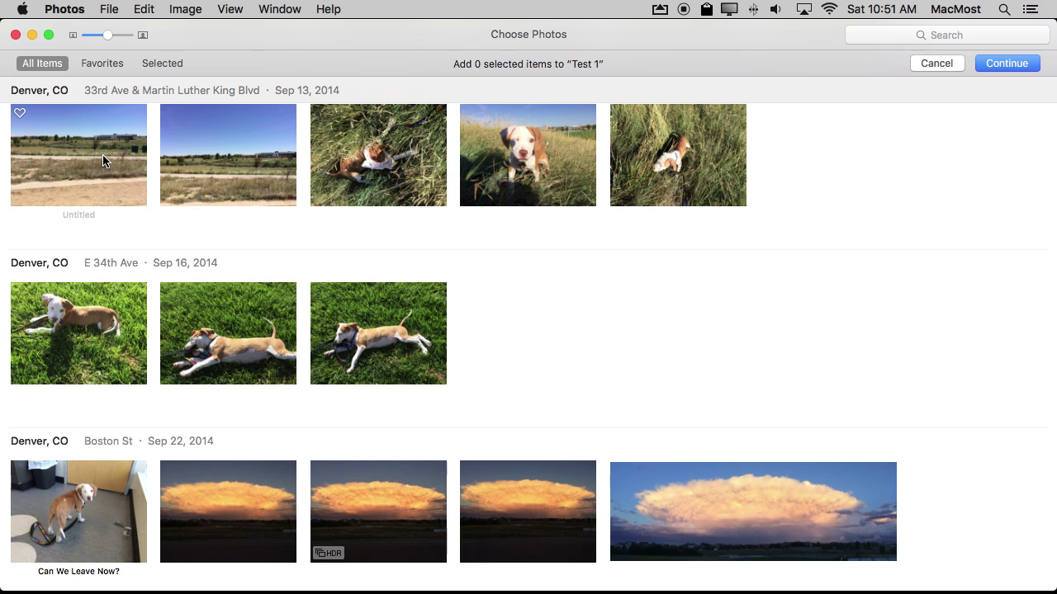
click(994, 69)
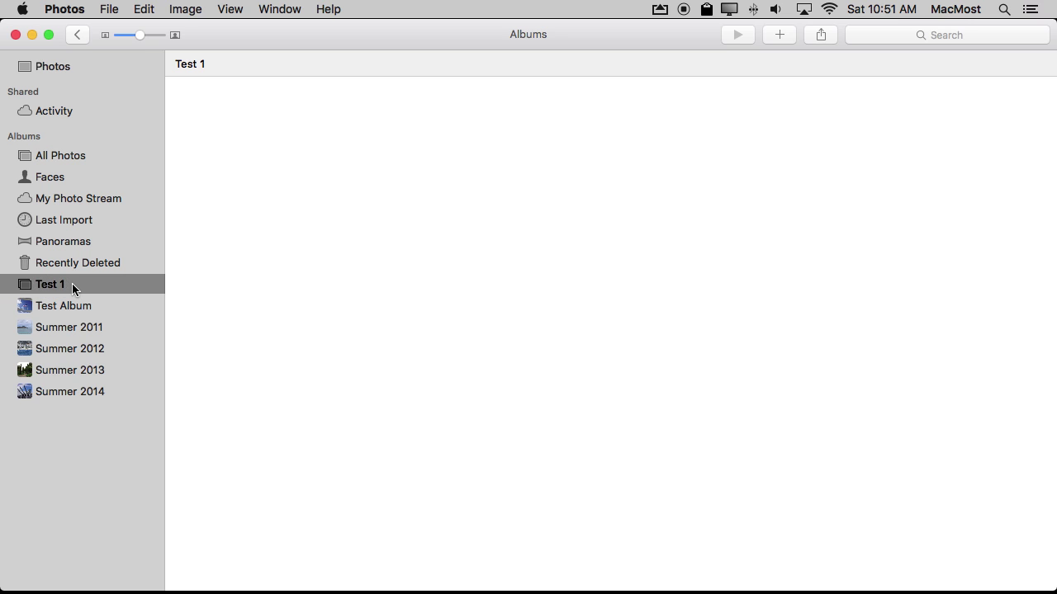
click(44, 65)
Drag the dog-in-grass, orange sunset and Bookstore photos into Test 1 and verify its contents
click(54, 159)
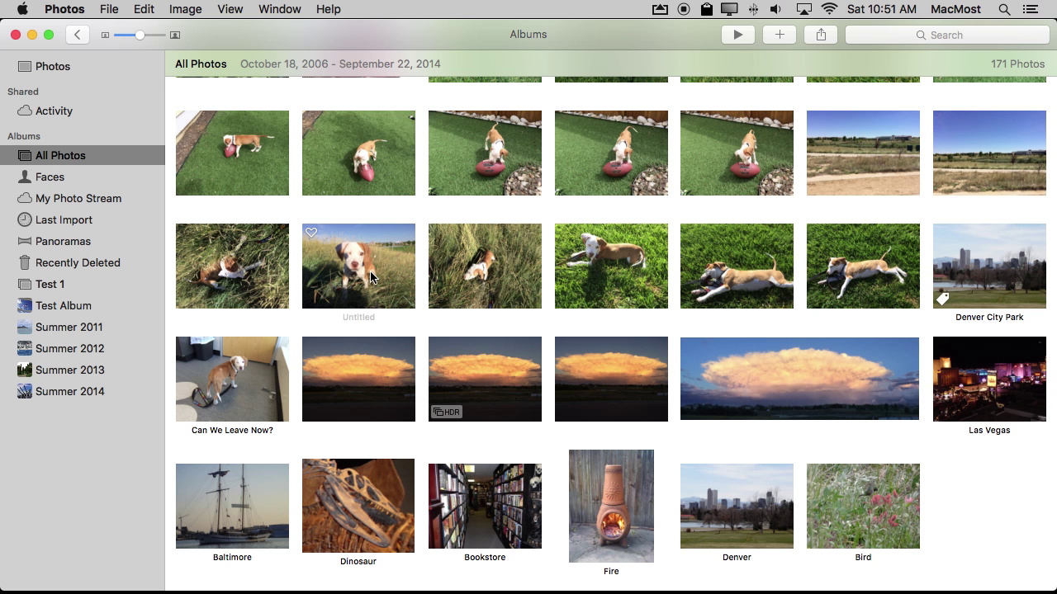
drag(363, 264, 73, 282)
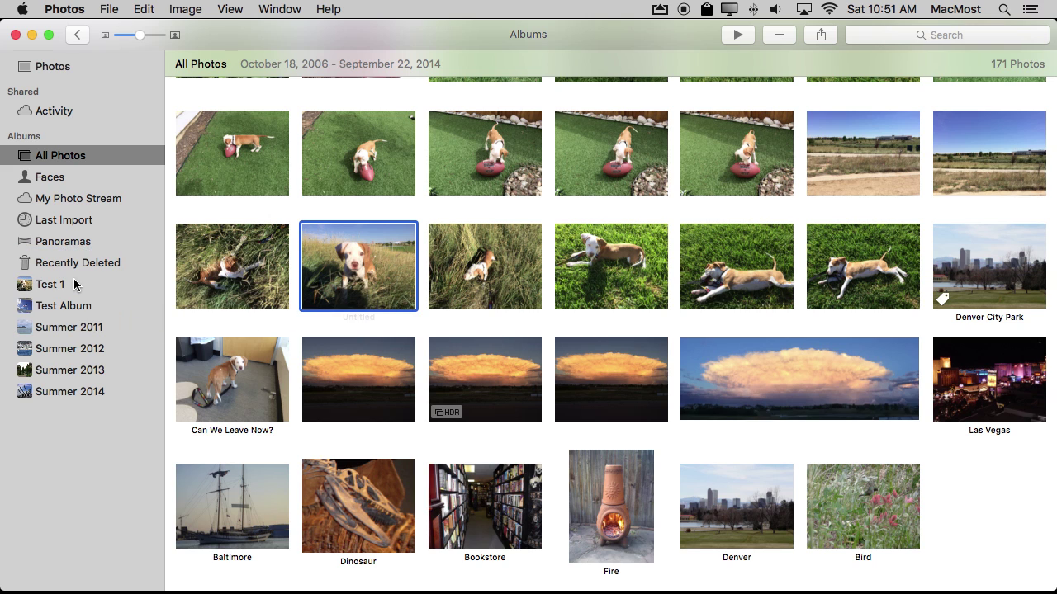
drag(618, 397, 47, 284)
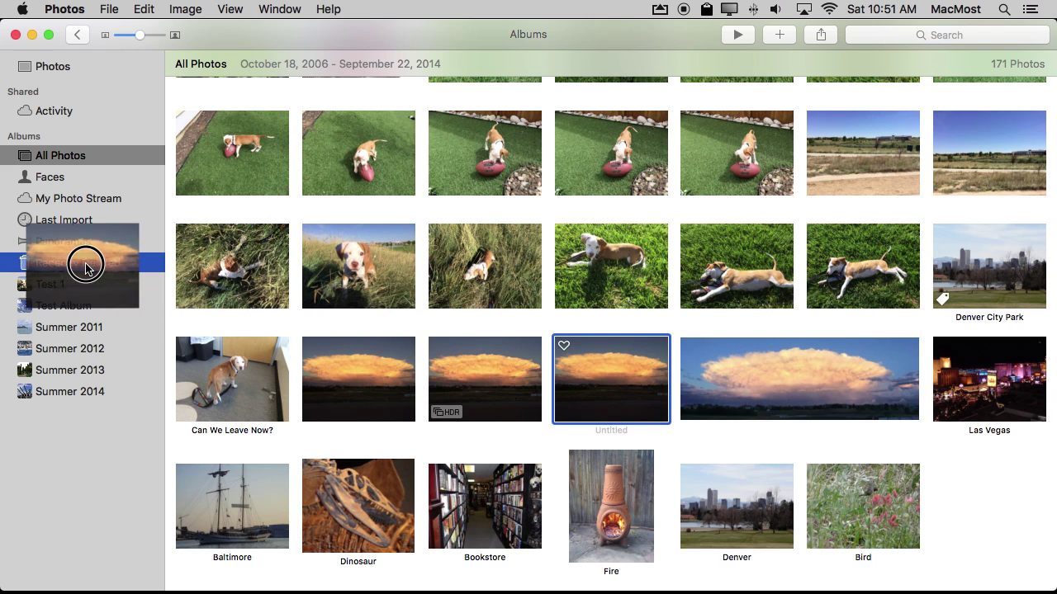
drag(487, 528, 47, 284)
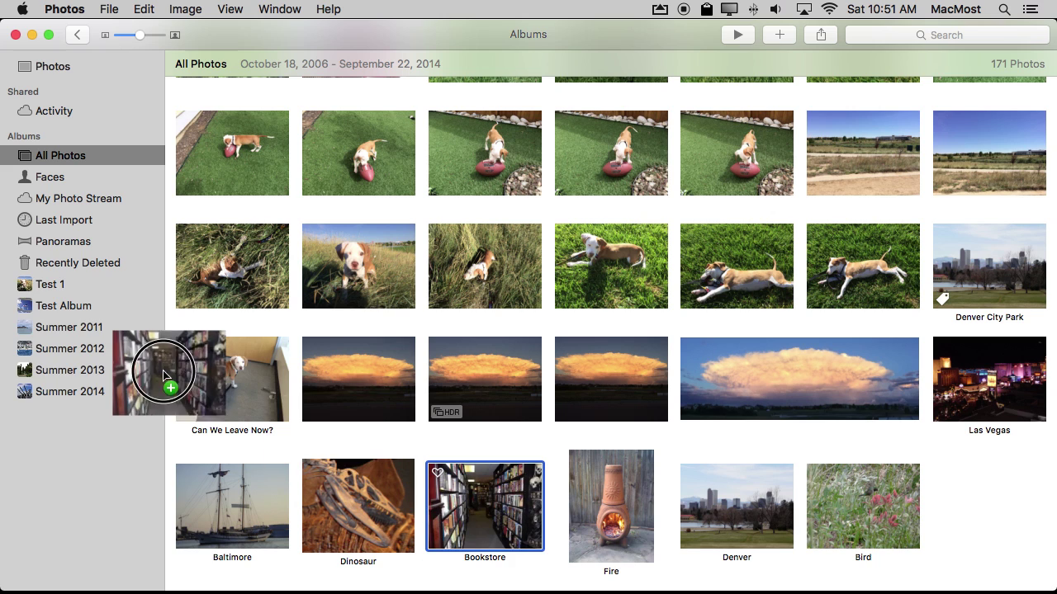
click(47, 284)
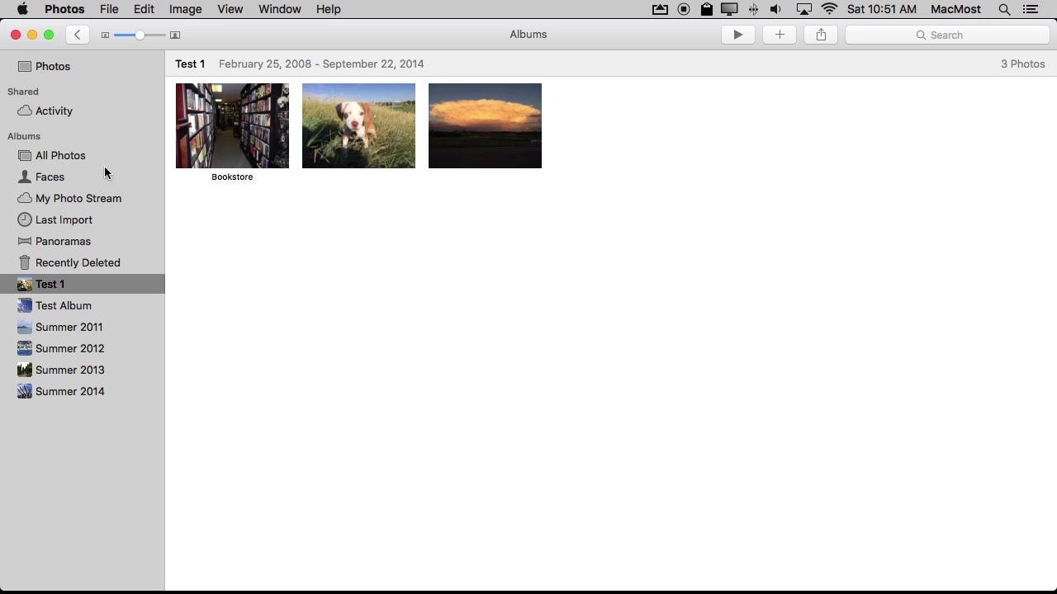
click(59, 157)
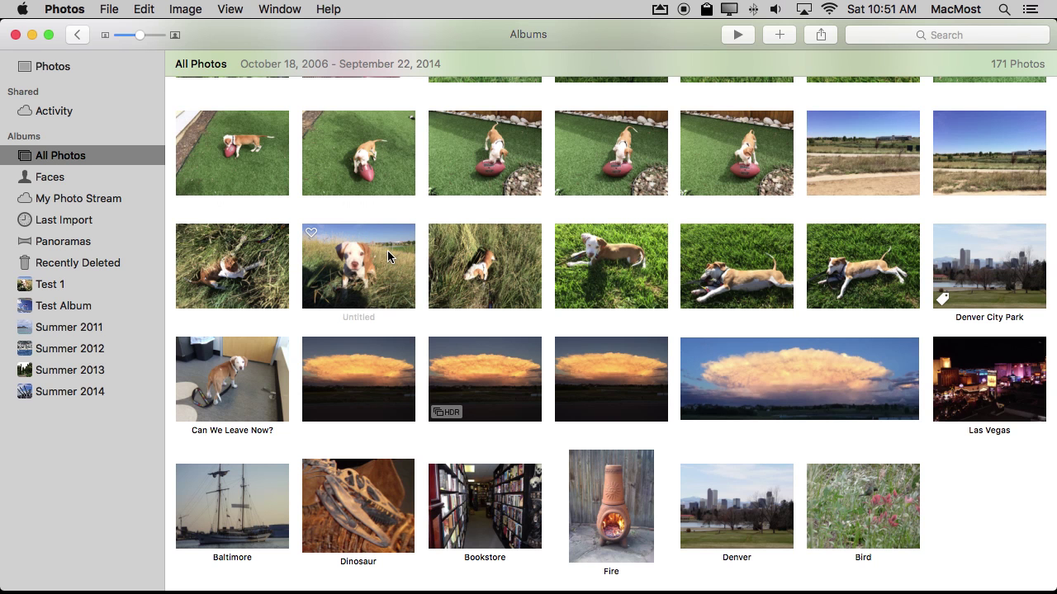
click(57, 68)
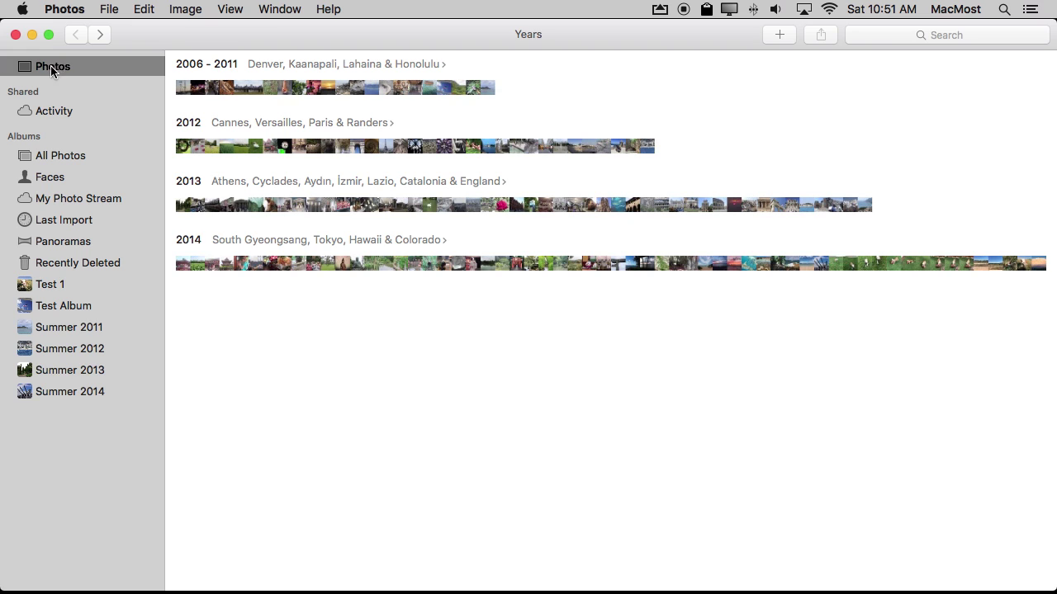
Show Test 1 with its Bookstore, dog-in-grass and sunset cloud photos
click(53, 287)
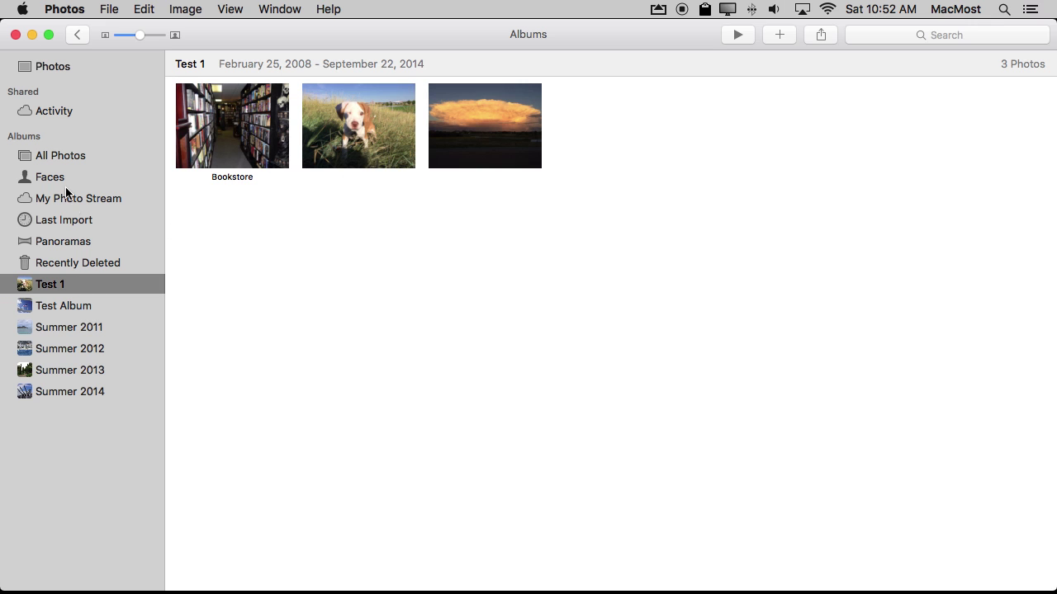
click(62, 157)
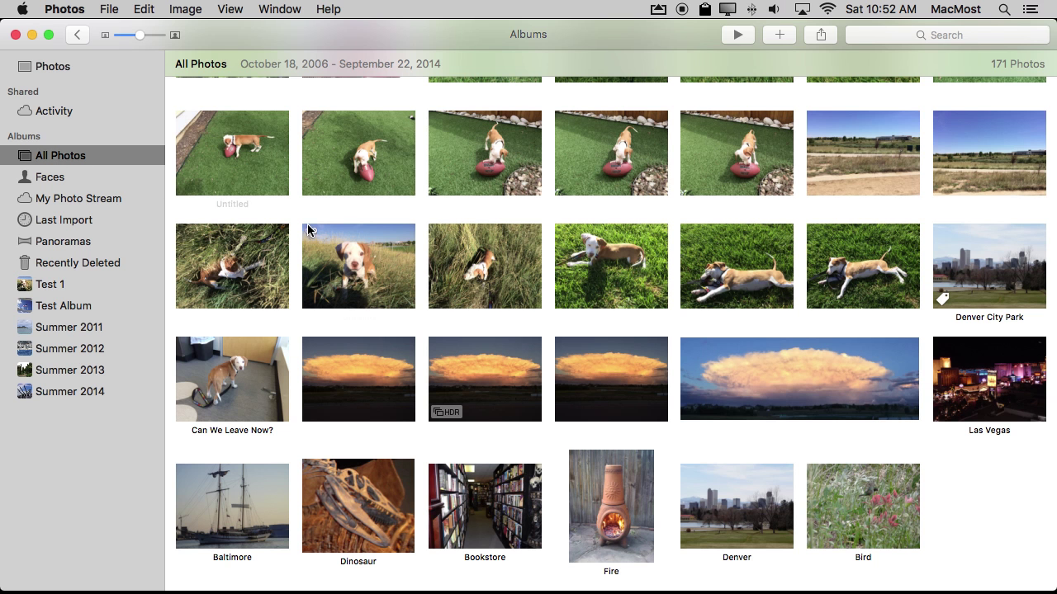
mouse_move(358, 266)
click(47, 288)
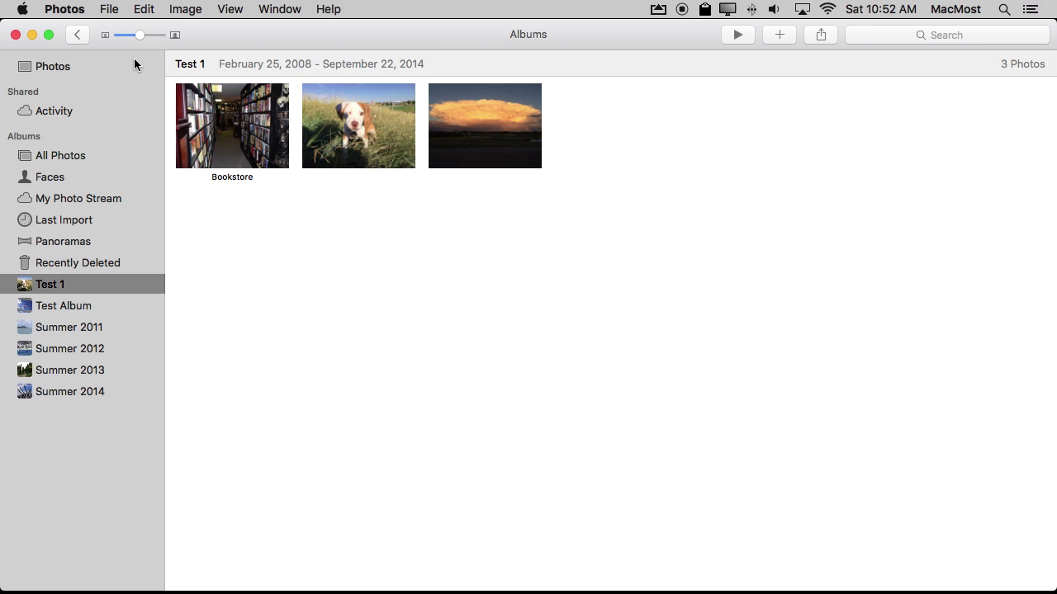
Make a new album 'Test 2' and add the puppy-in-grass photo to it
click(105, 8)
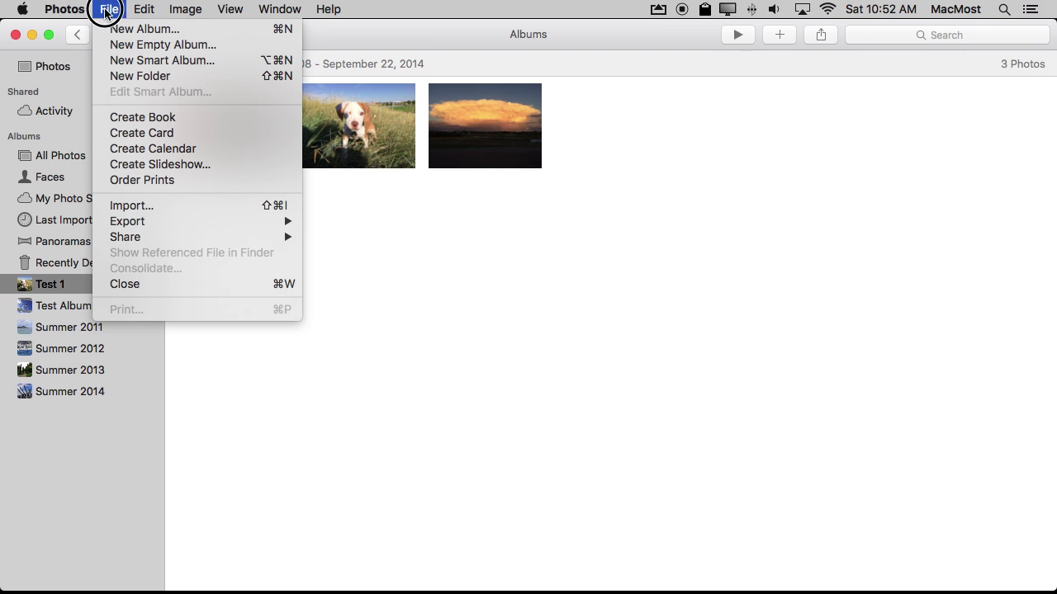
click(126, 31)
text(Test 2)
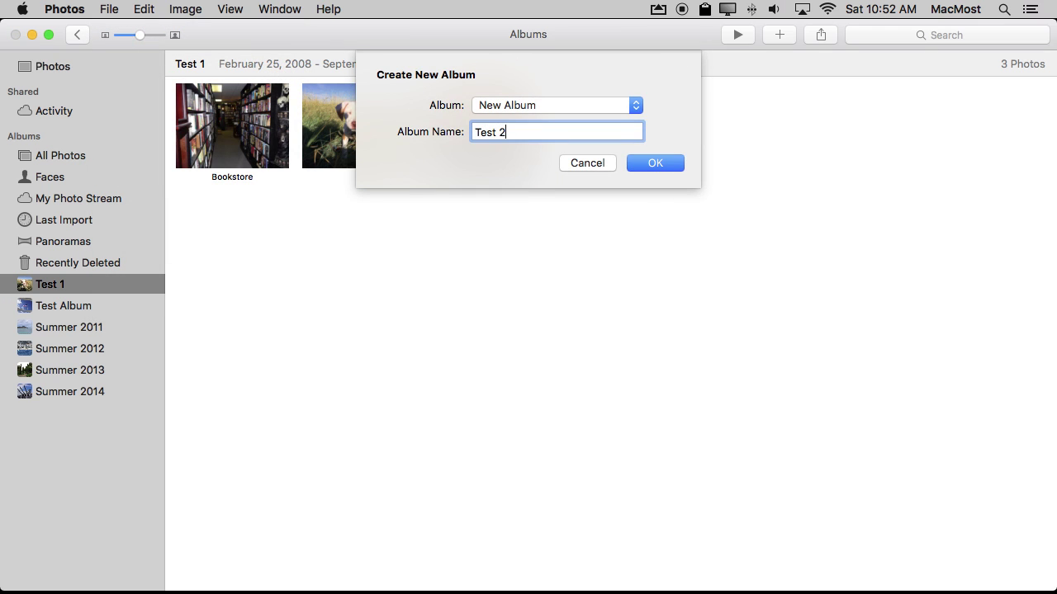
key(Return)
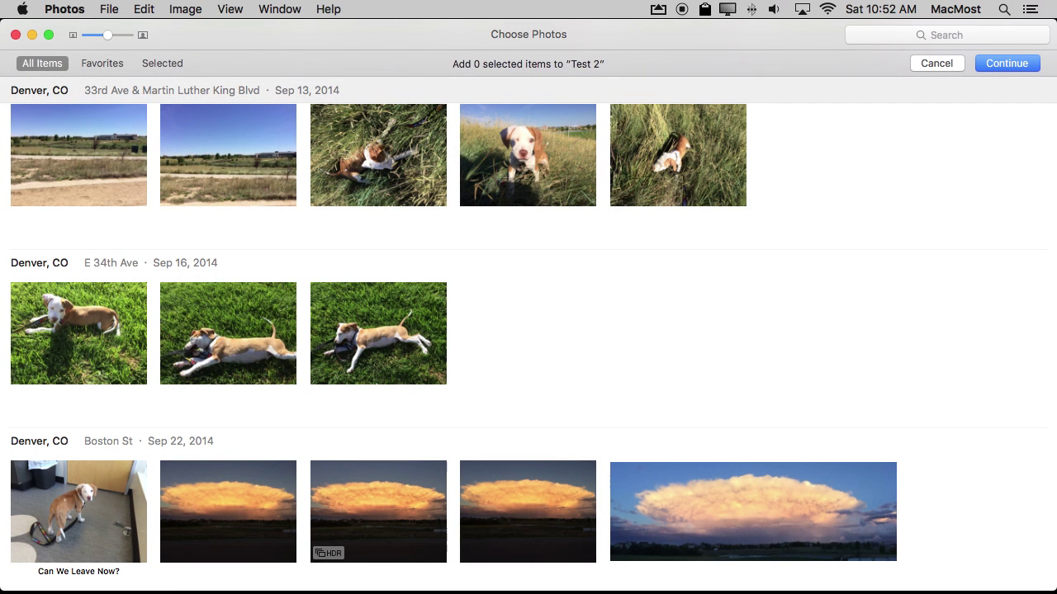
click(529, 196)
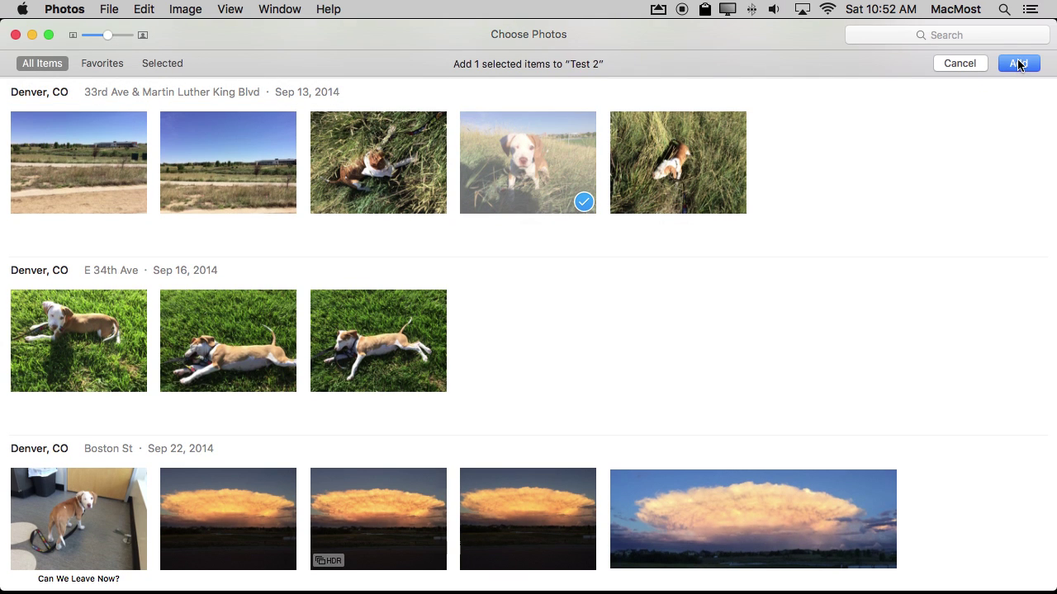
click(1018, 64)
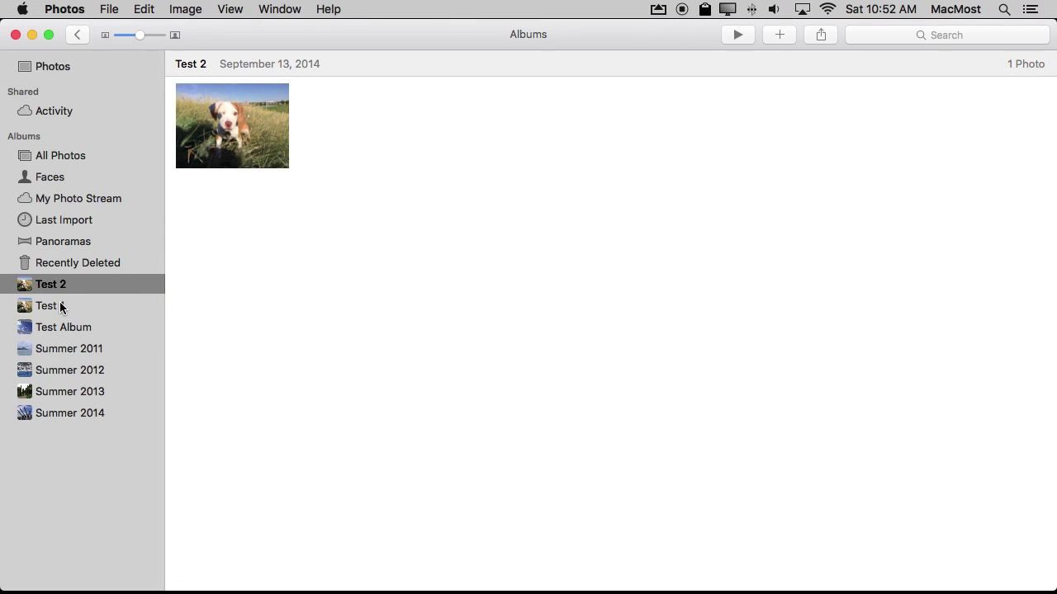
click(59, 308)
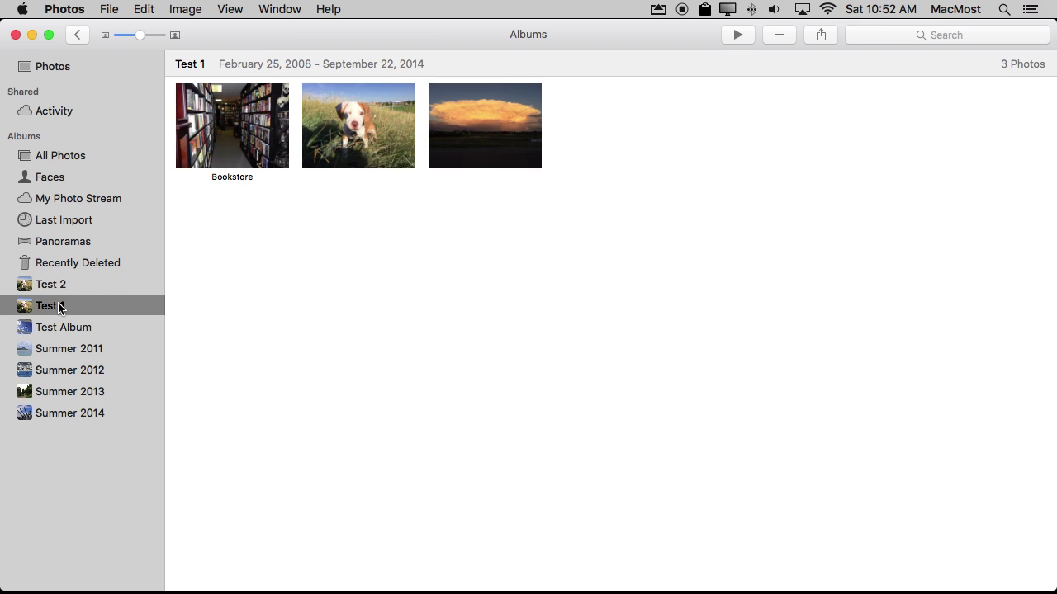
click(50, 286)
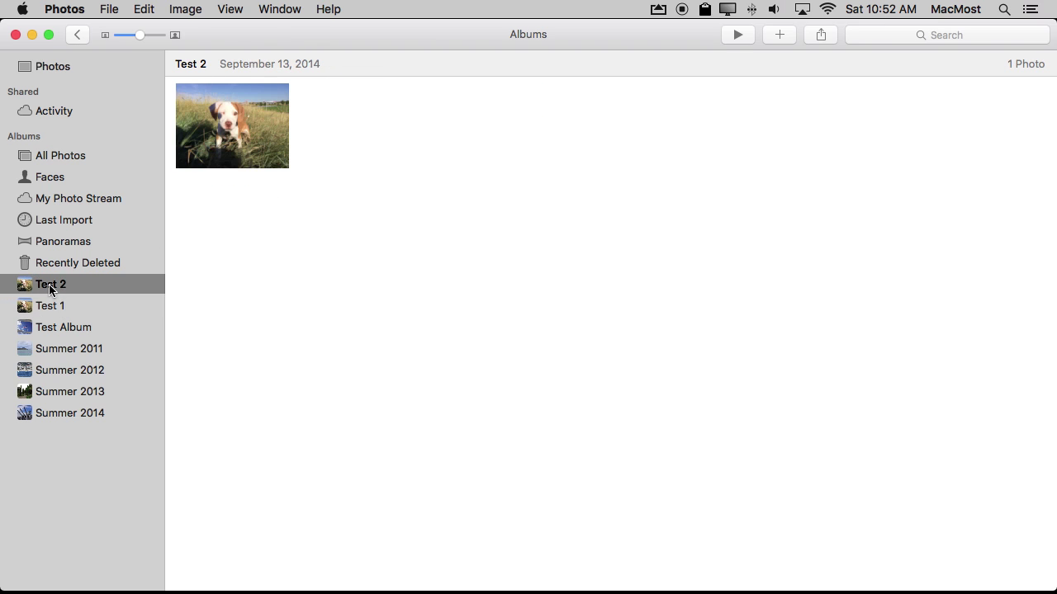
click(71, 159)
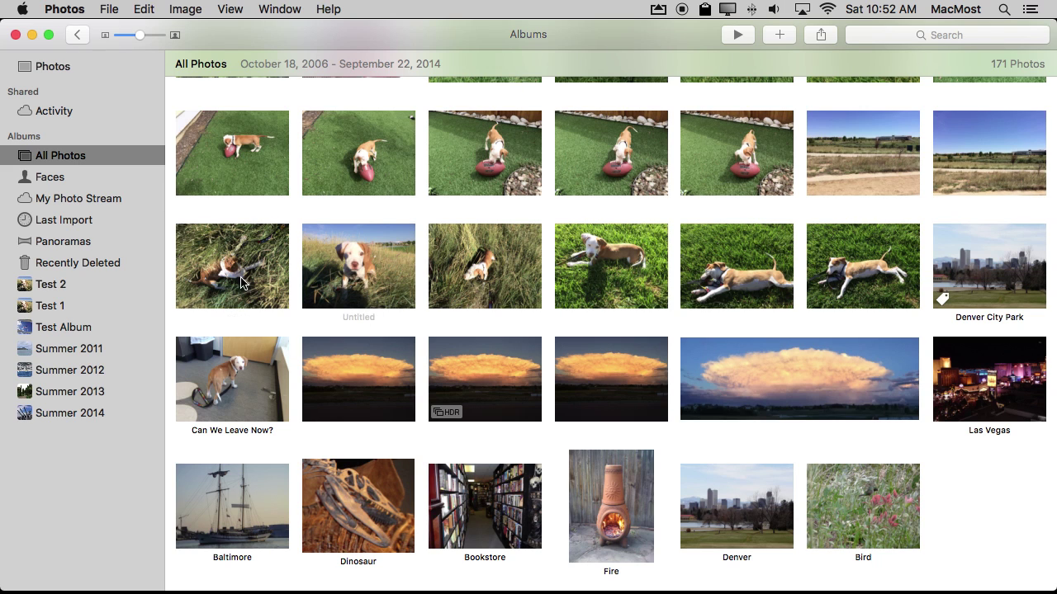
click(47, 306)
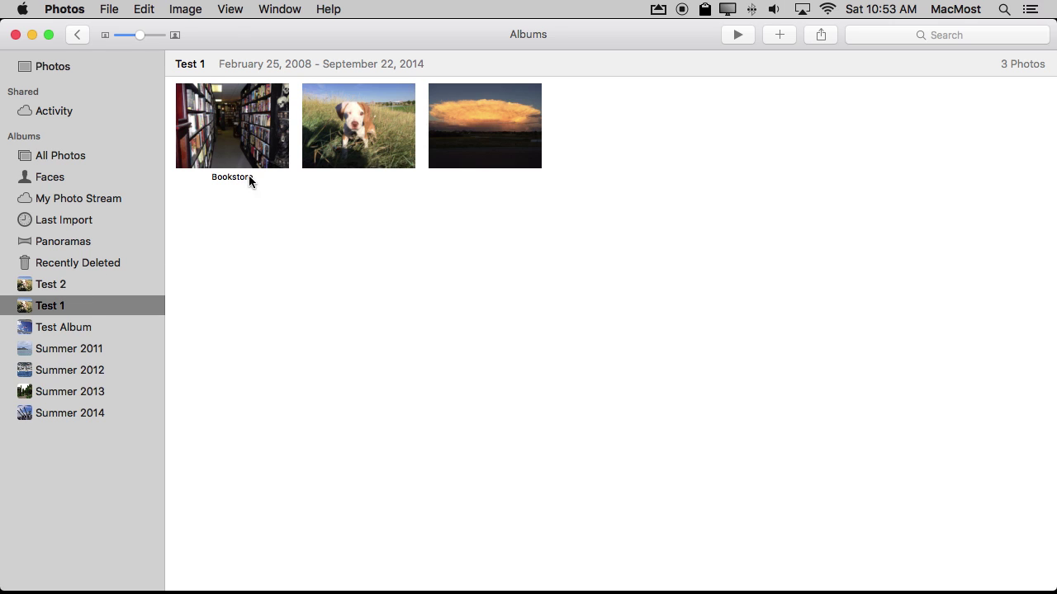
click(59, 292)
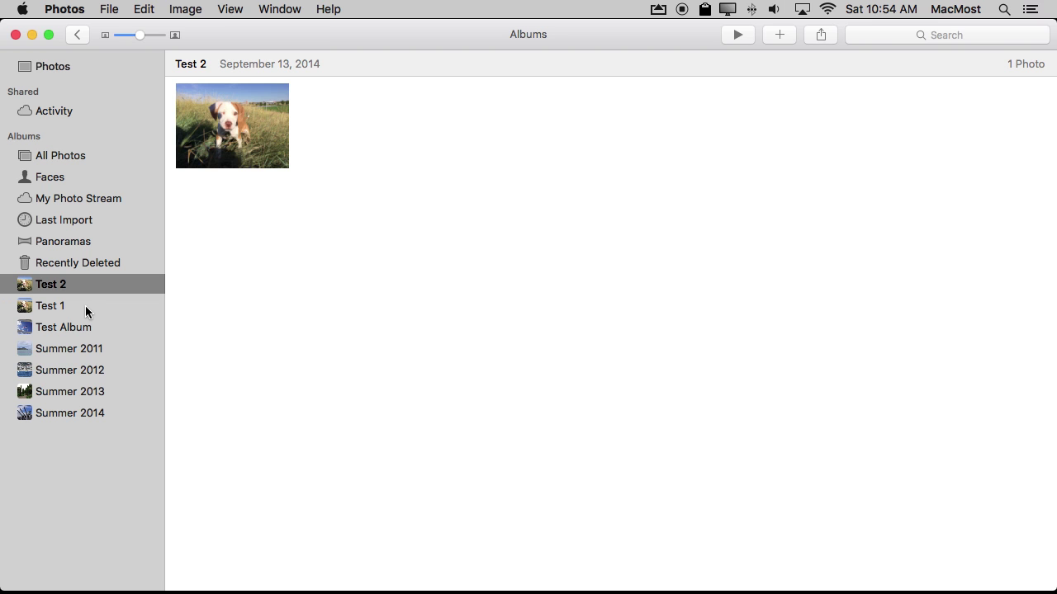
Apply Auto Black & White to the puppy-in-grass photo and save the edit
click(75, 156)
double_click(383, 285)
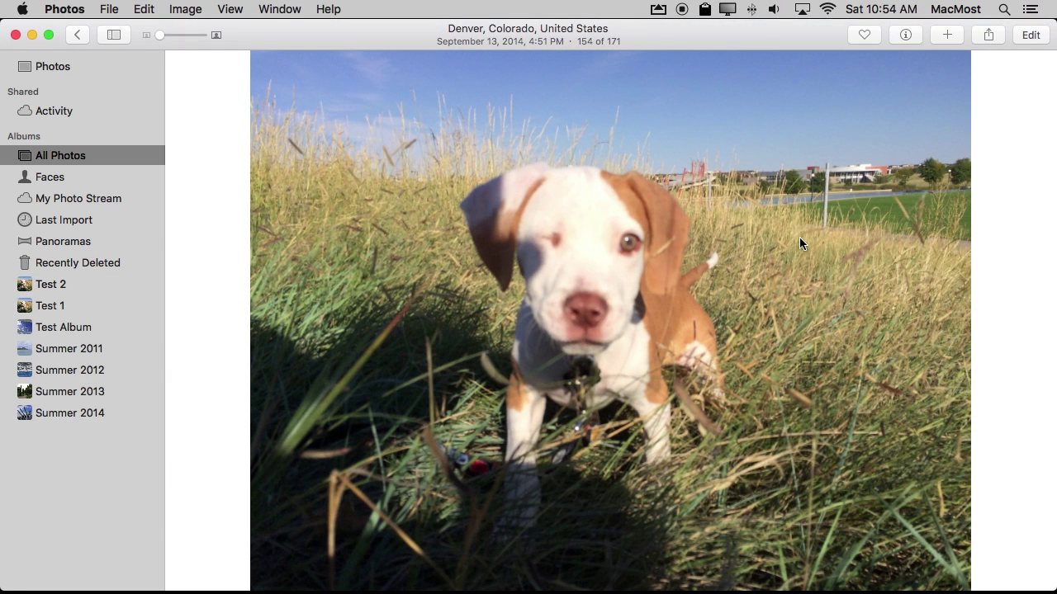
click(1029, 34)
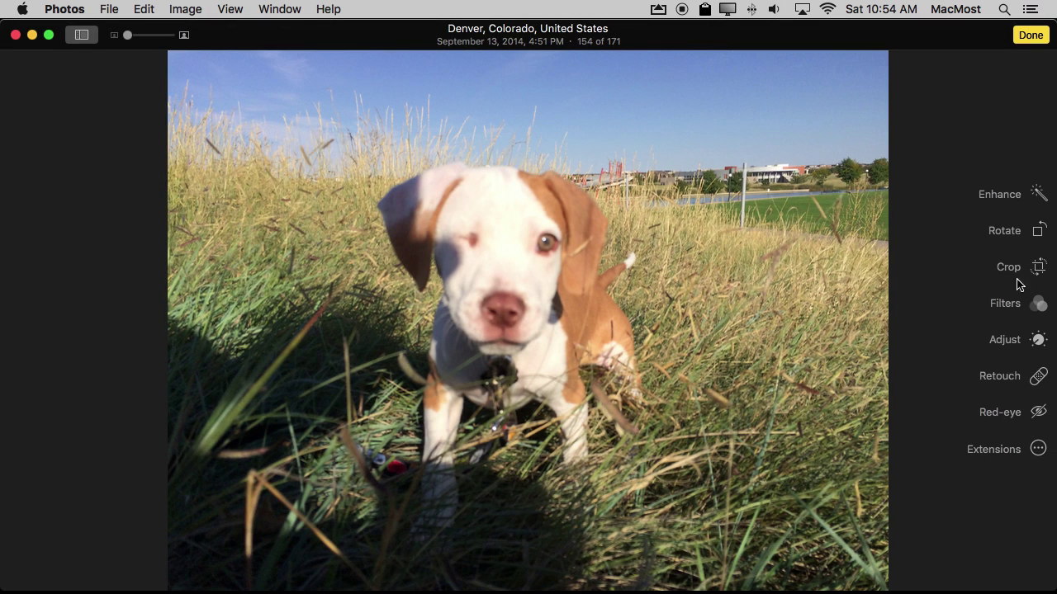
click(1020, 344)
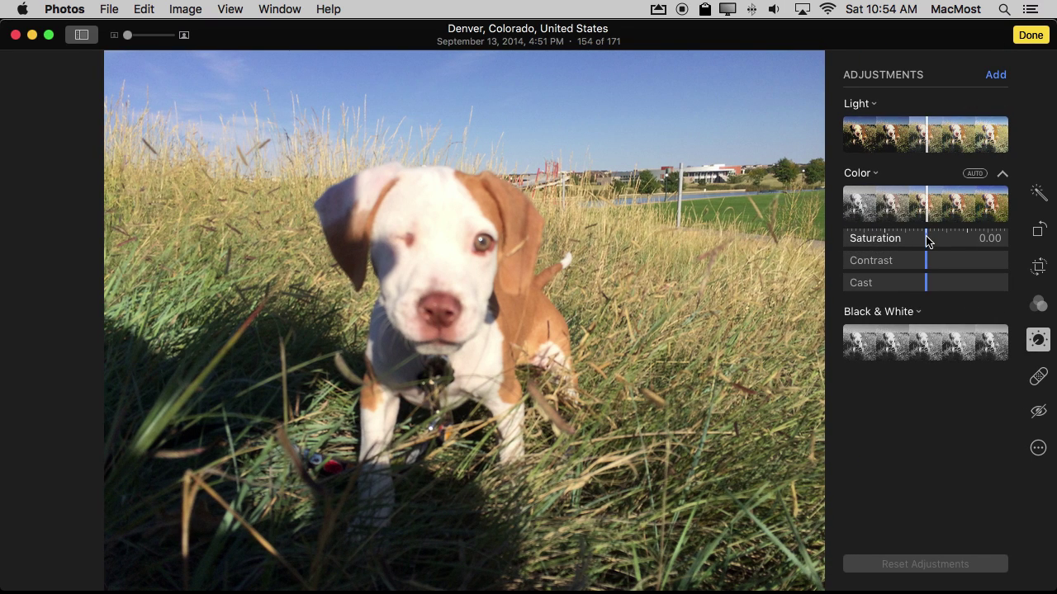
mouse_move(892, 311)
click(977, 311)
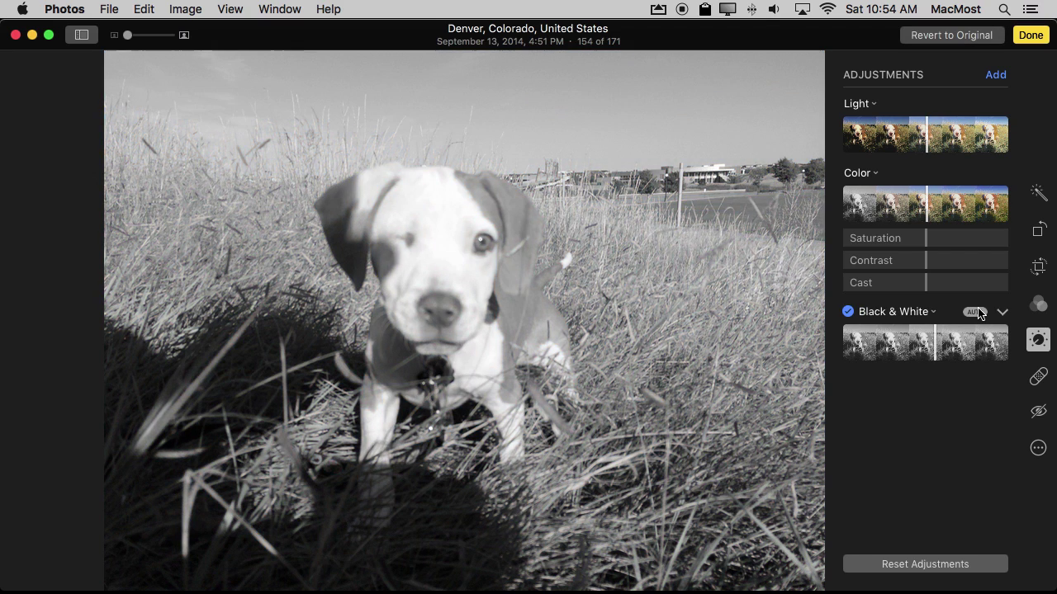
click(1036, 37)
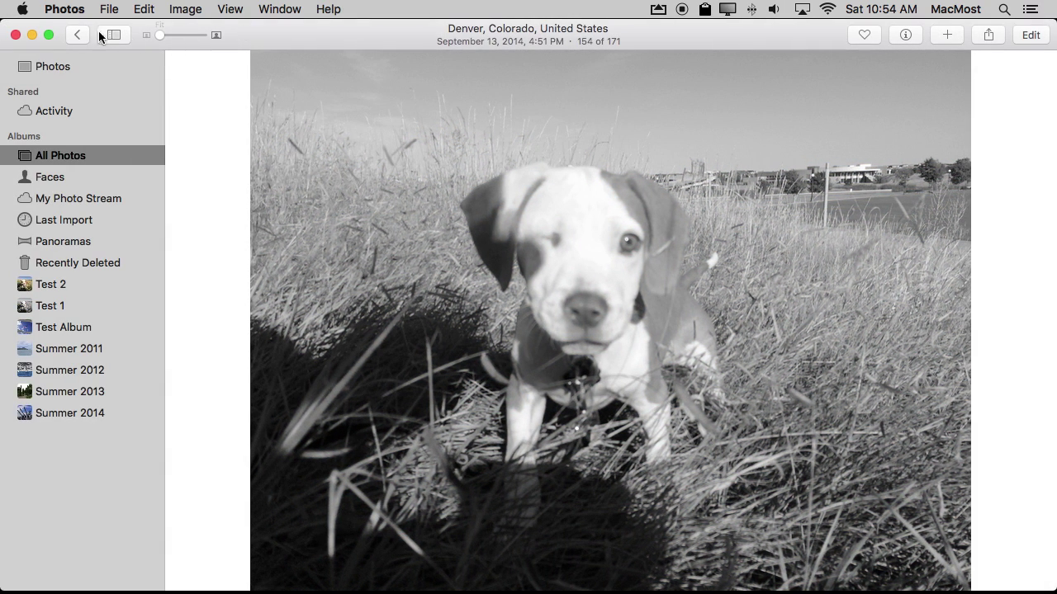
Confirm the puppy photo shows black and white in both Test 1 and Test 2, then view Years
click(76, 34)
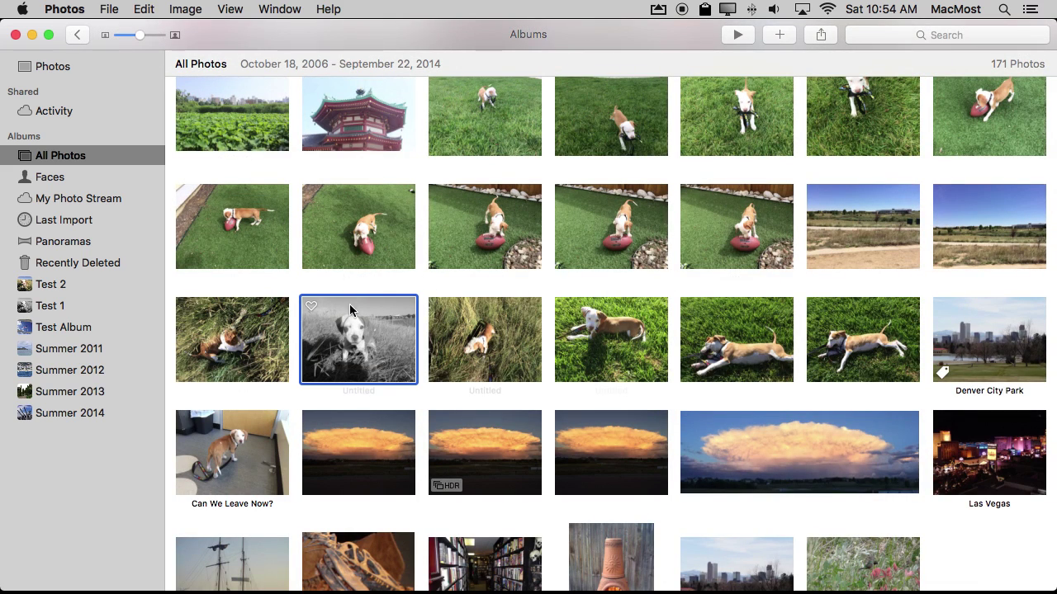
mouse_move(359, 340)
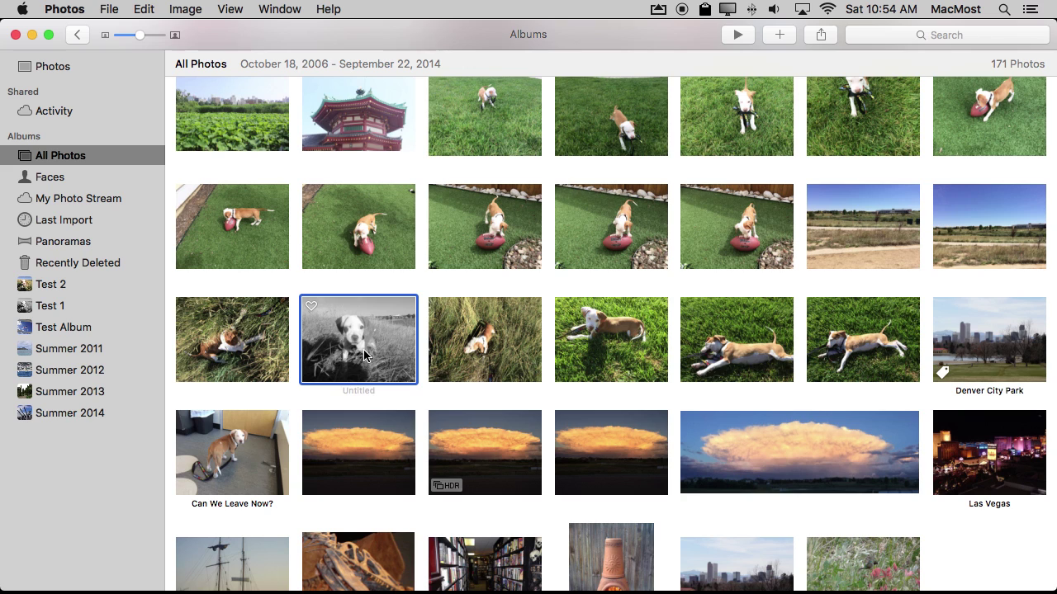
click(51, 308)
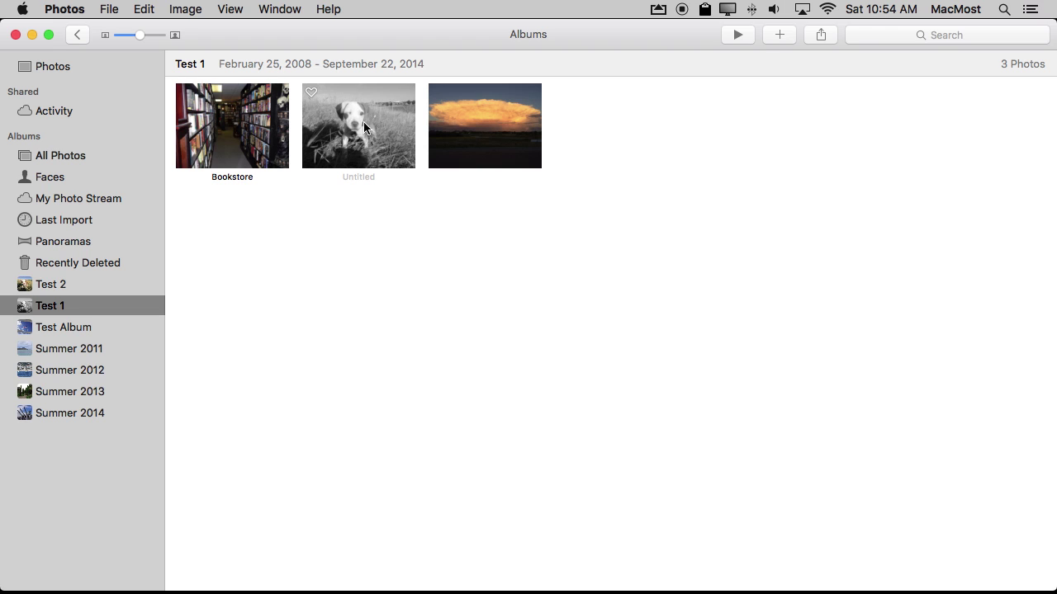
click(39, 286)
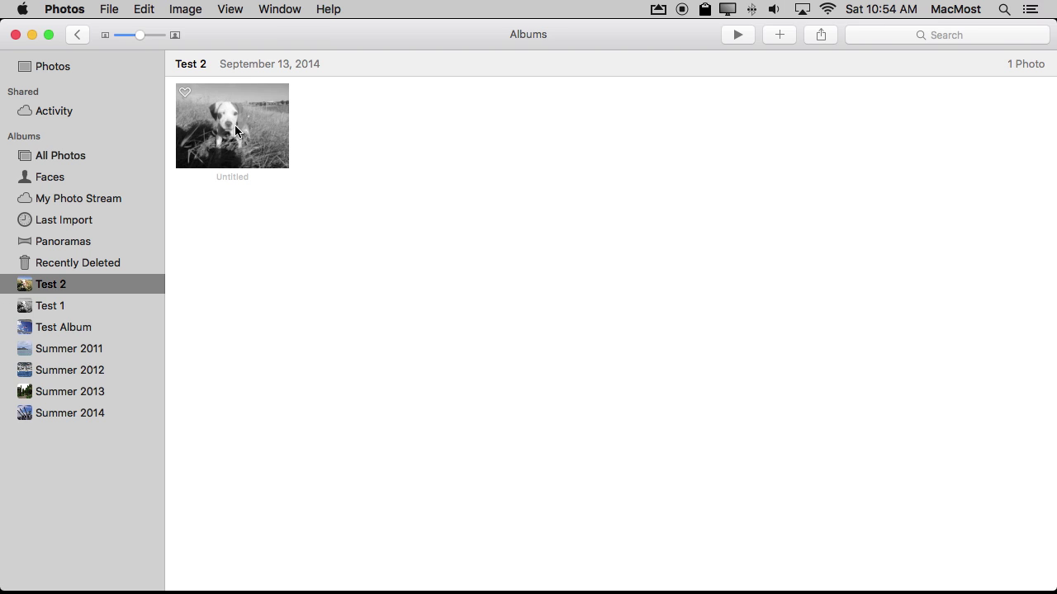
click(63, 306)
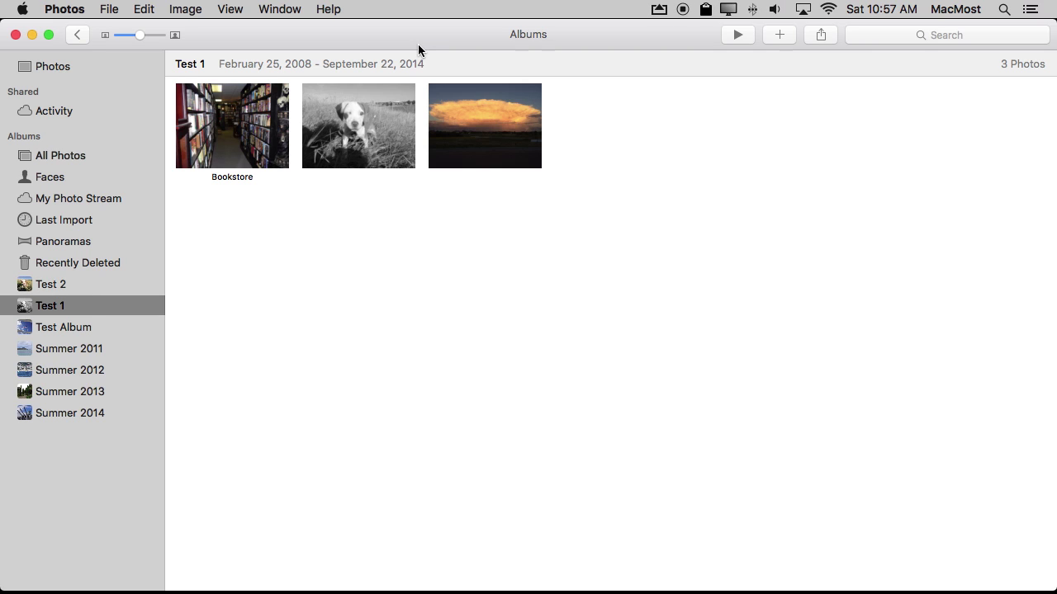
click(64, 70)
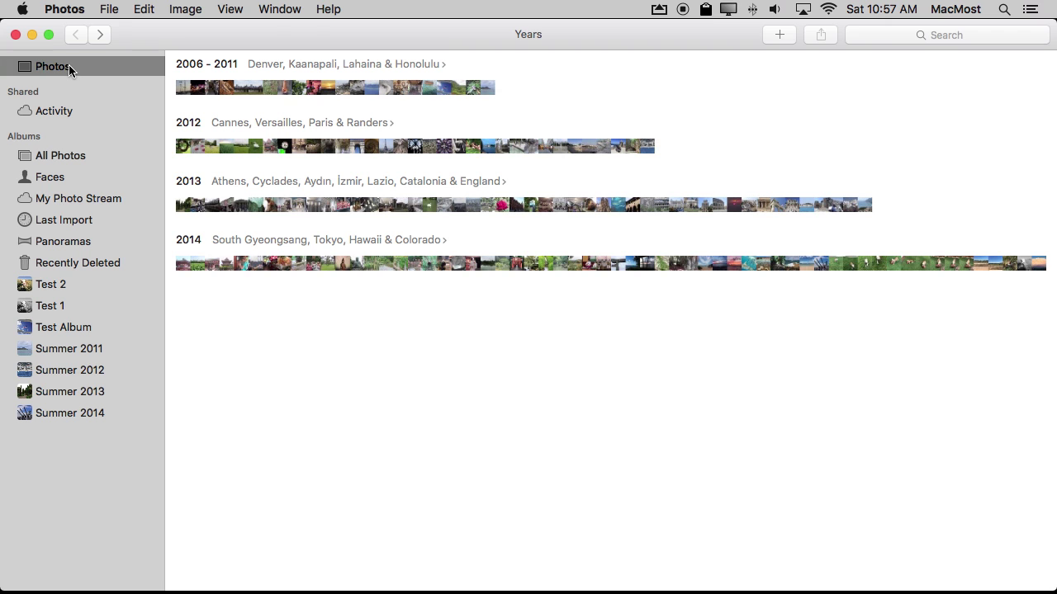
Show the All Photos grid, with the black-and-white puppy among the 171 photos
click(58, 165)
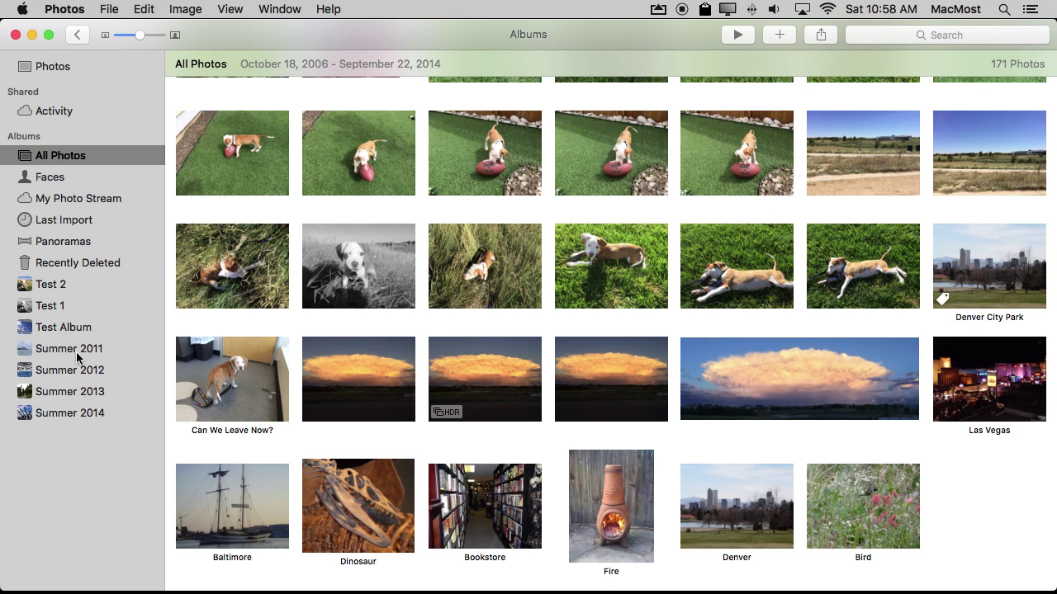
Delete Bookstore from Test 1 and move the sunset cloud before the puppy photo
mouse_move(358, 379)
click(42, 311)
click(241, 127)
key(Delete)
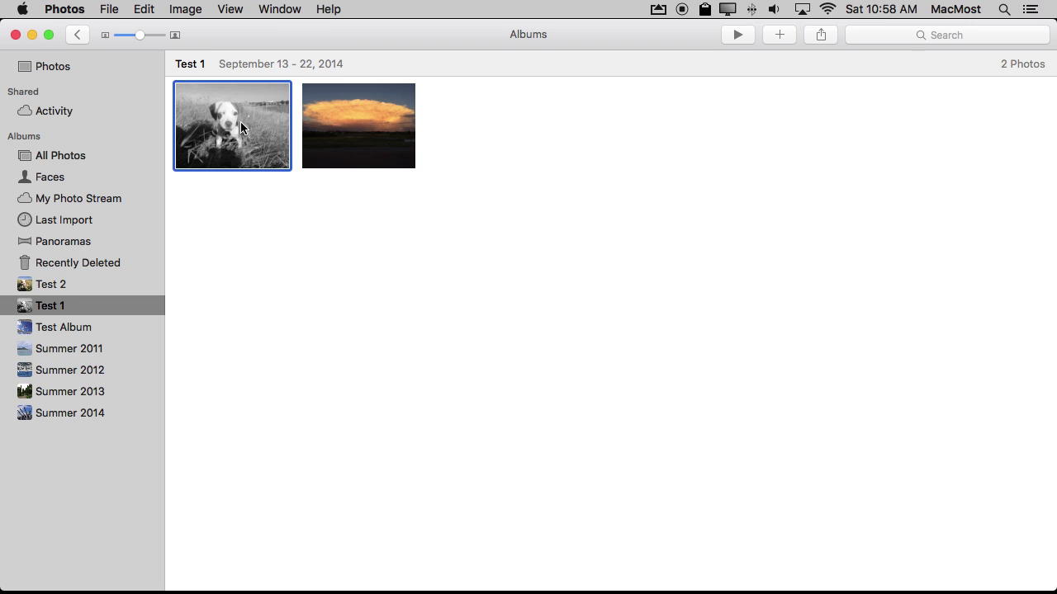
drag(361, 128, 180, 118)
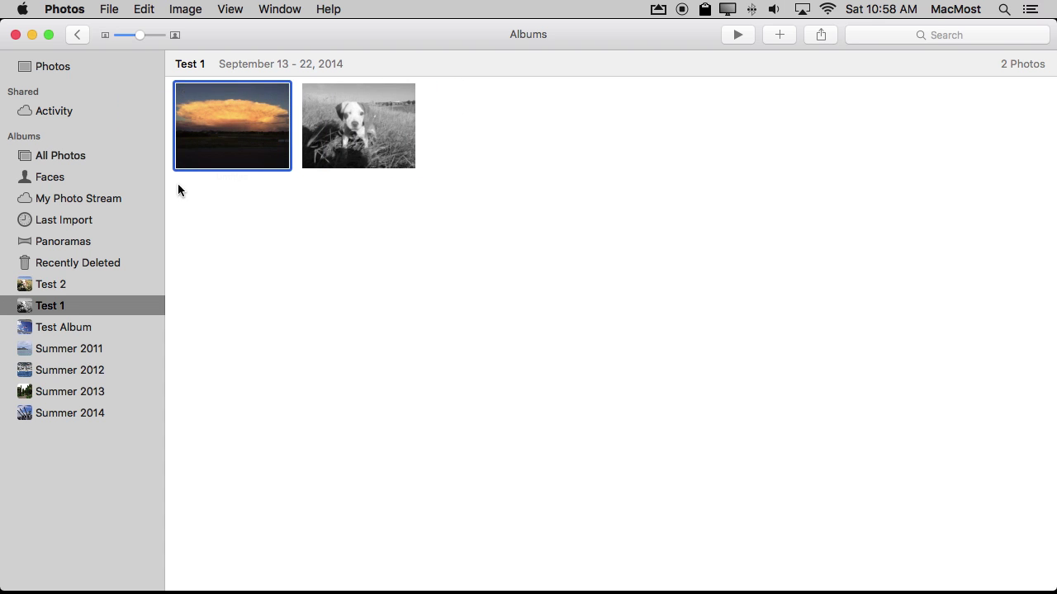